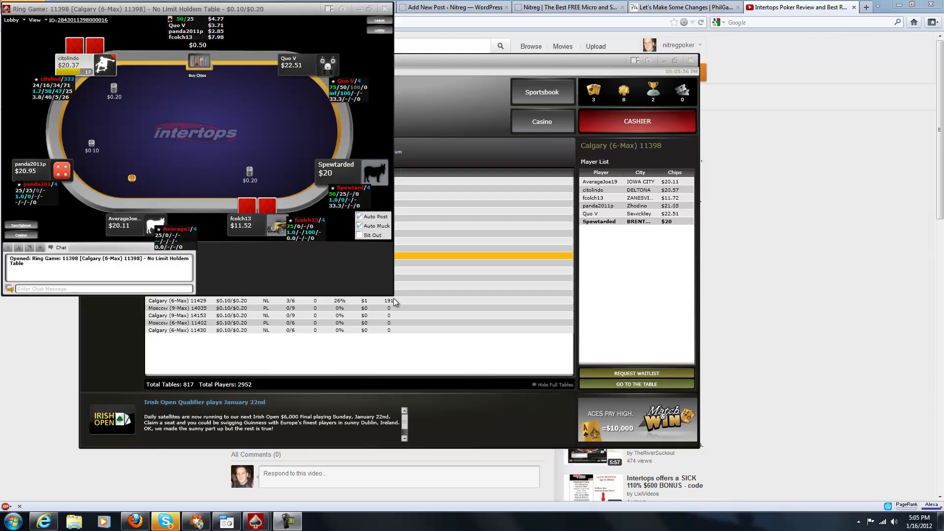
# Step: Shrink the poker table window by its corner, and restore it to the default size
pyautogui.moveTo(393, 295); pyautogui.dragTo(354, 266)
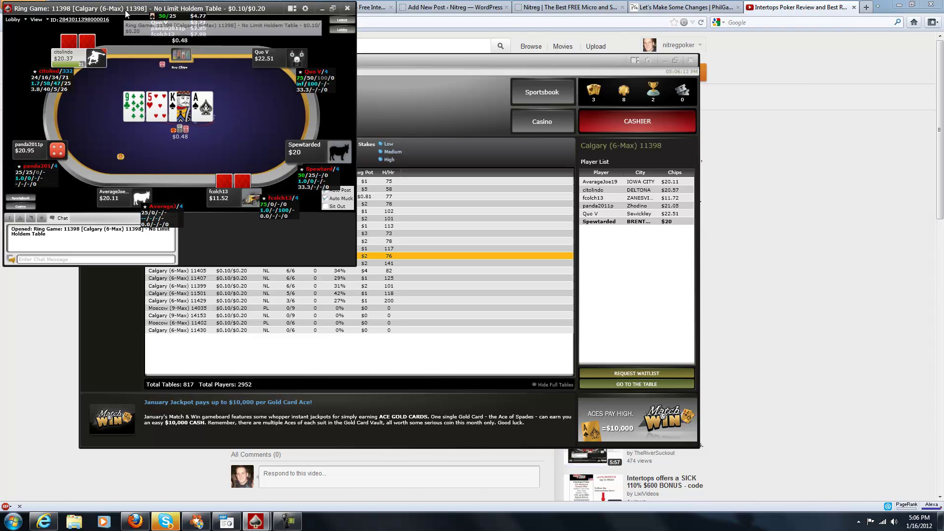
pyautogui.moveTo(125, 11); pyautogui.dragTo(120, 10)
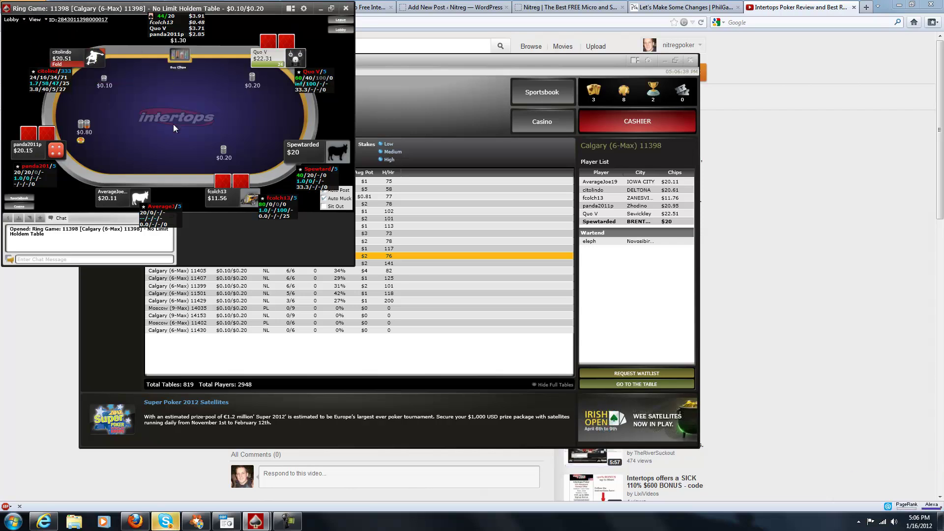
pyautogui.click(42, 19)
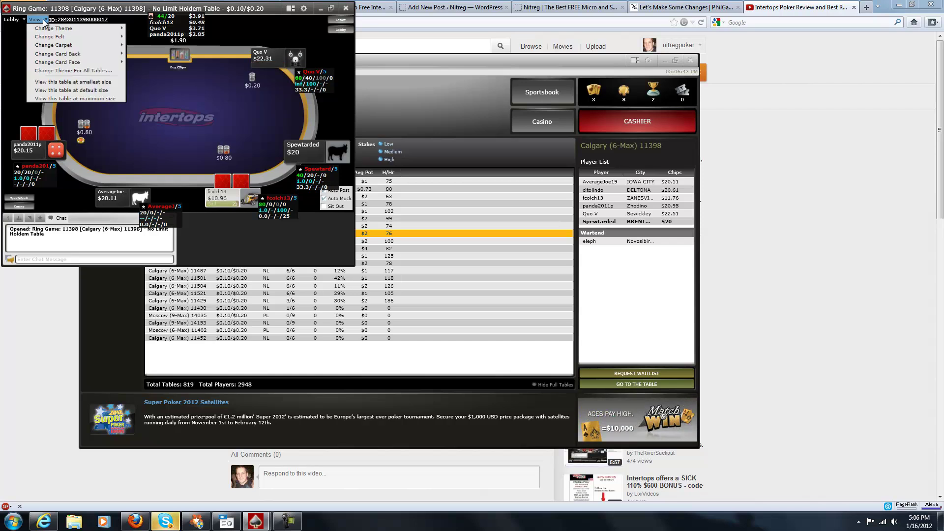
pyautogui.click(68, 91)
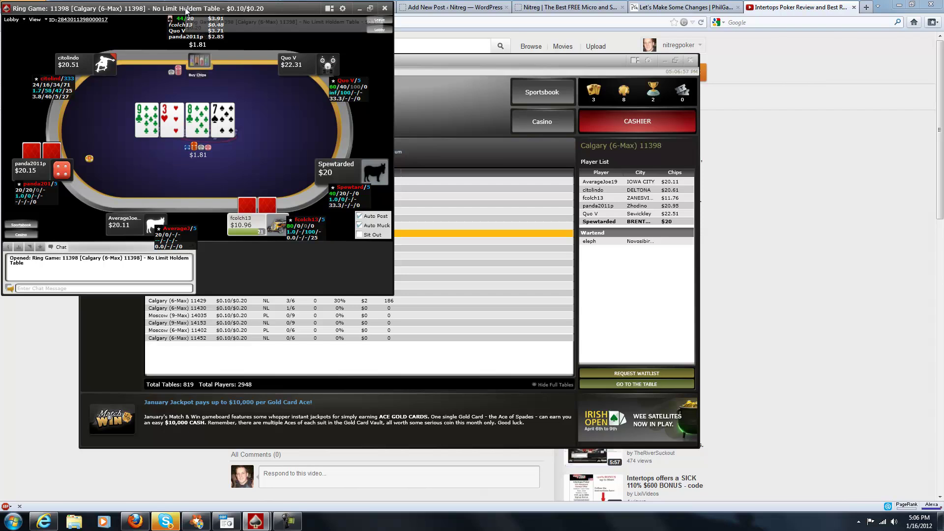
pyautogui.moveTo(187, 9); pyautogui.dragTo(180, 10)
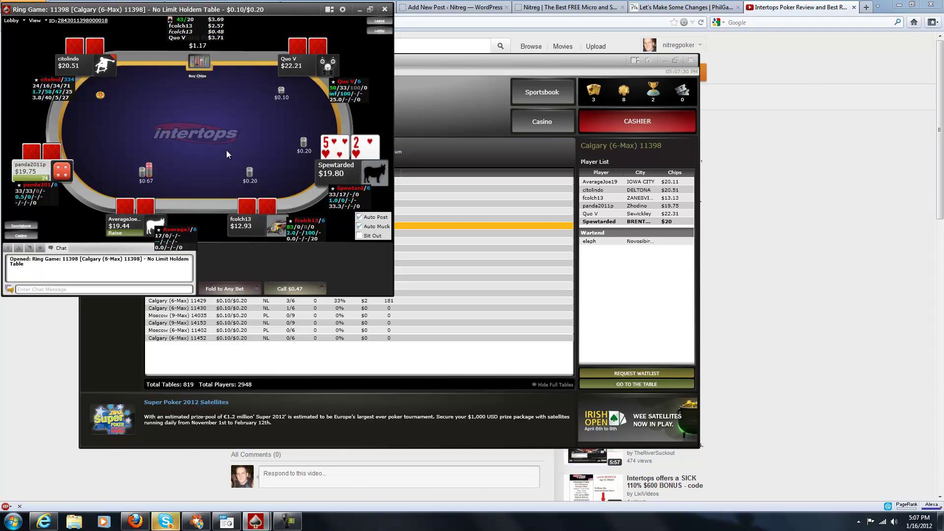
# Step: Preselect folding the five-two of hearts to any bet
pyautogui.click(254, 289)
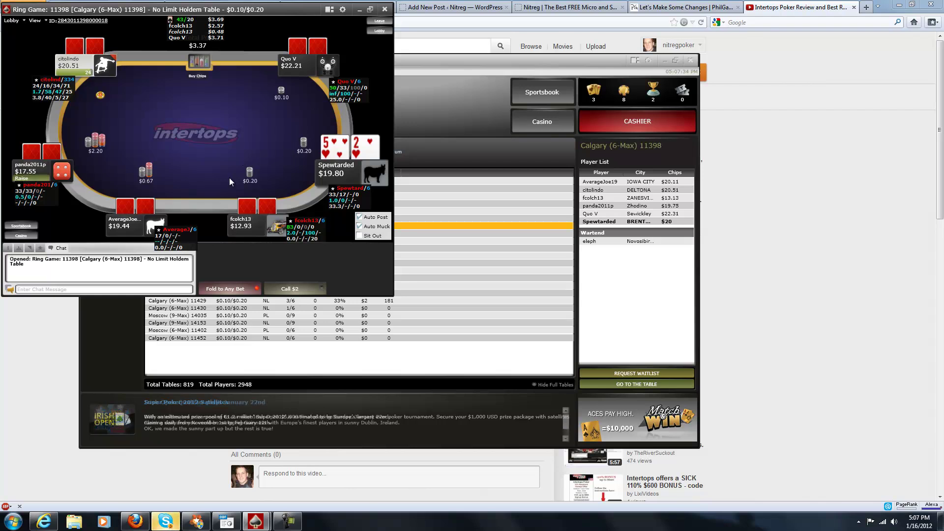
pyautogui.rightClick(238, 225)
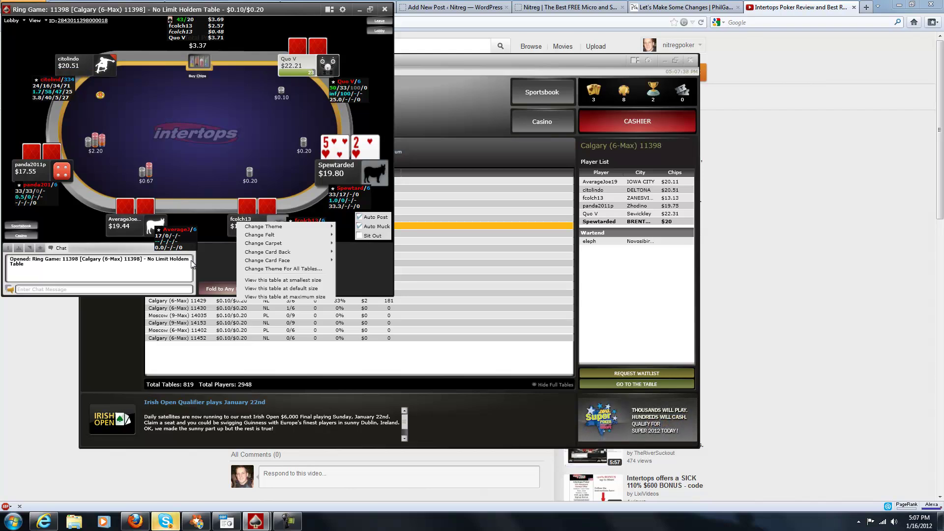
# Step: Move the own seat one place clockwise around the table, and move it back counter clockwise
pyautogui.rightClick(336, 175)
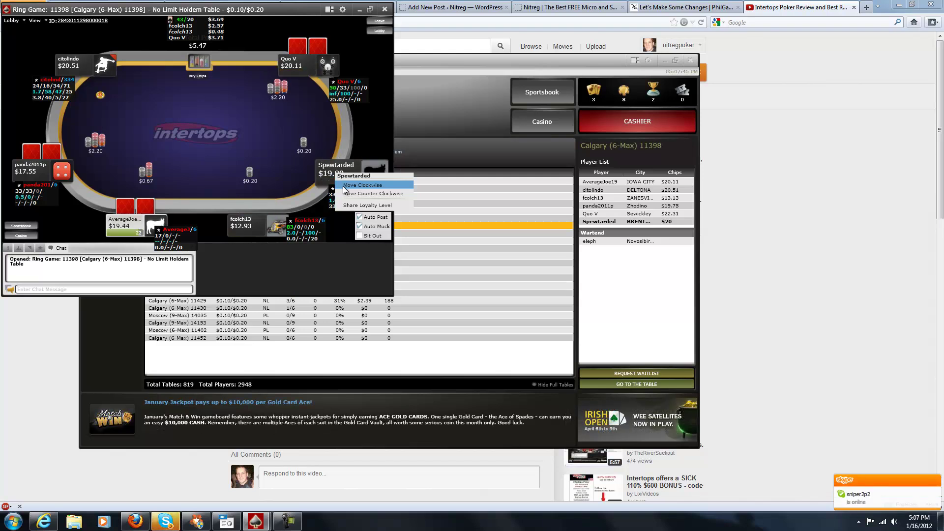
pyautogui.click(344, 187)
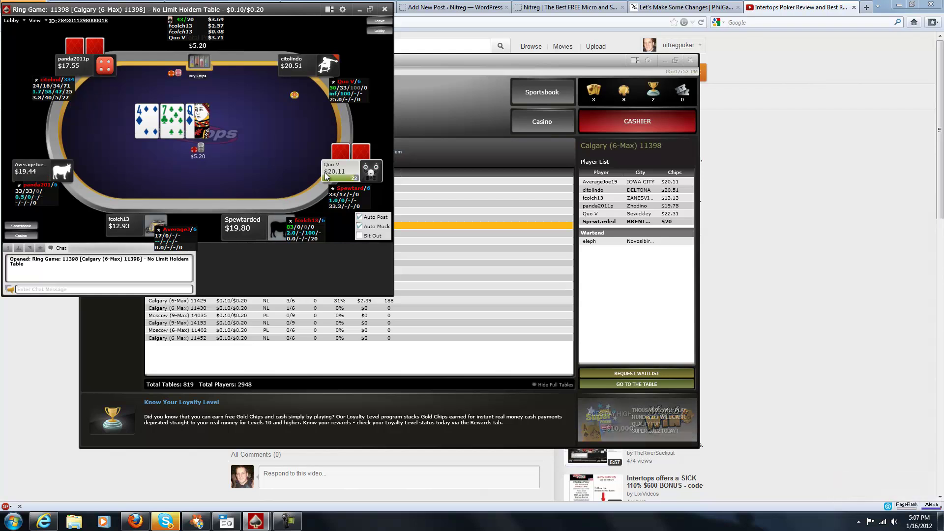
pyautogui.rightClick(245, 232)
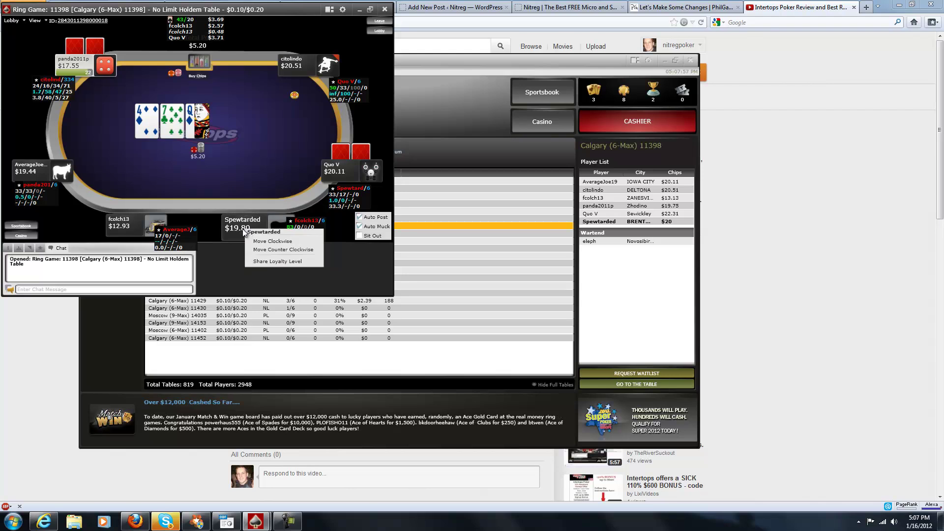
pyautogui.click(269, 249)
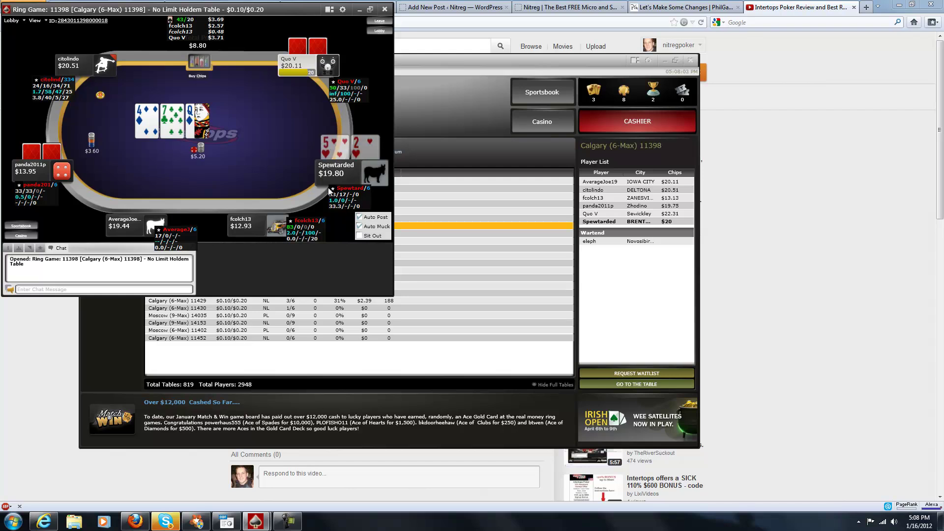
# Step: Sit at the opponent's place at the upper left of the table, and return to the original seat
pyautogui.rightClick(84, 72)
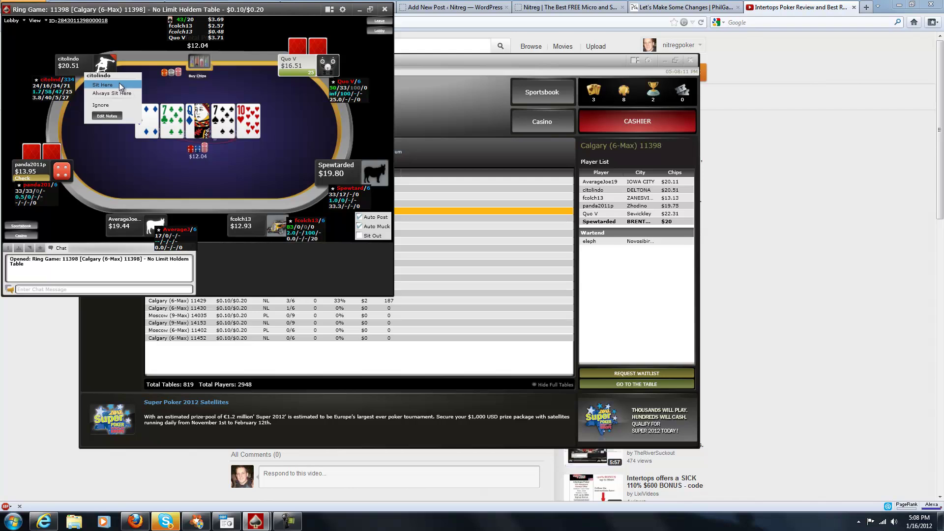
pyautogui.click(119, 85)
pyautogui.rightClick(343, 174)
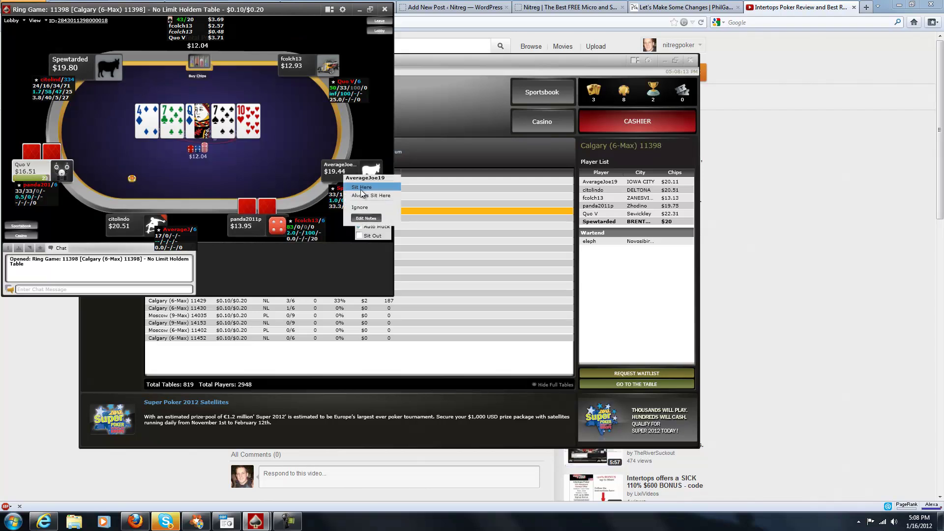
pyautogui.click(361, 188)
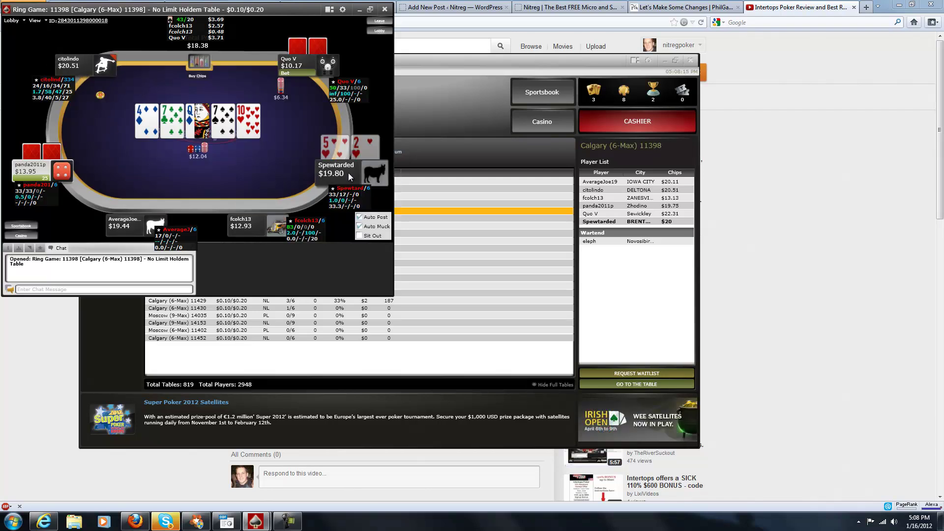
pyautogui.rightClick(347, 174)
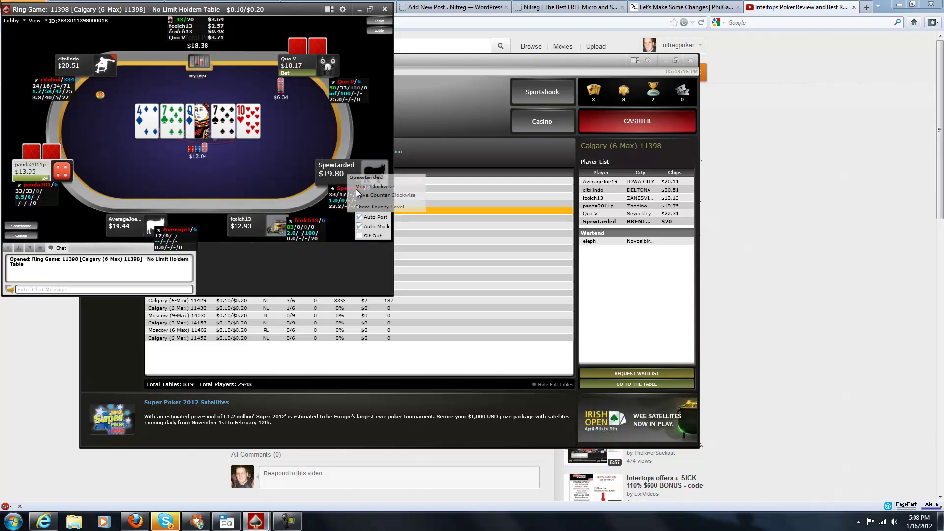
pyautogui.rightClick(253, 229)
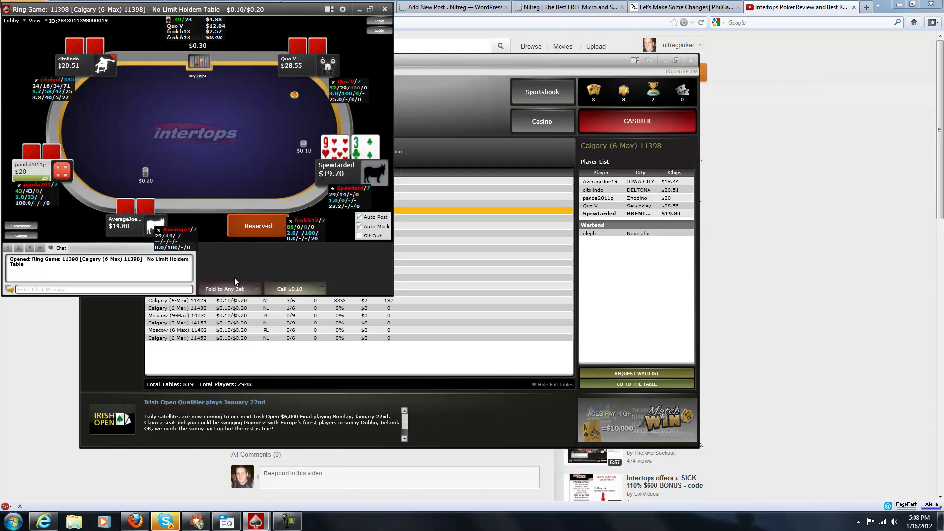
# Step: Preselect folding the nine-three hand to any bet
pyautogui.click(227, 290)
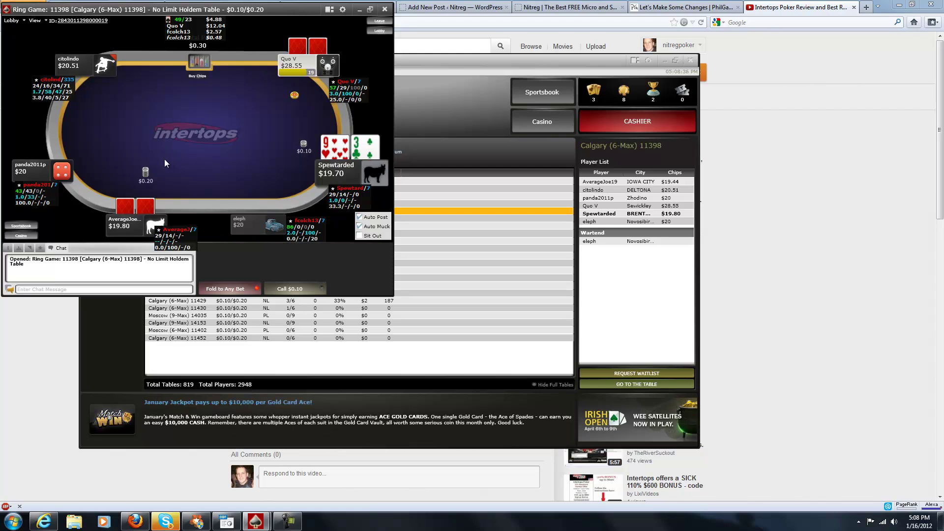
# Step: Open the general game options from the poker lobby, and fold the king-six hand at the table
pyautogui.click(435, 63)
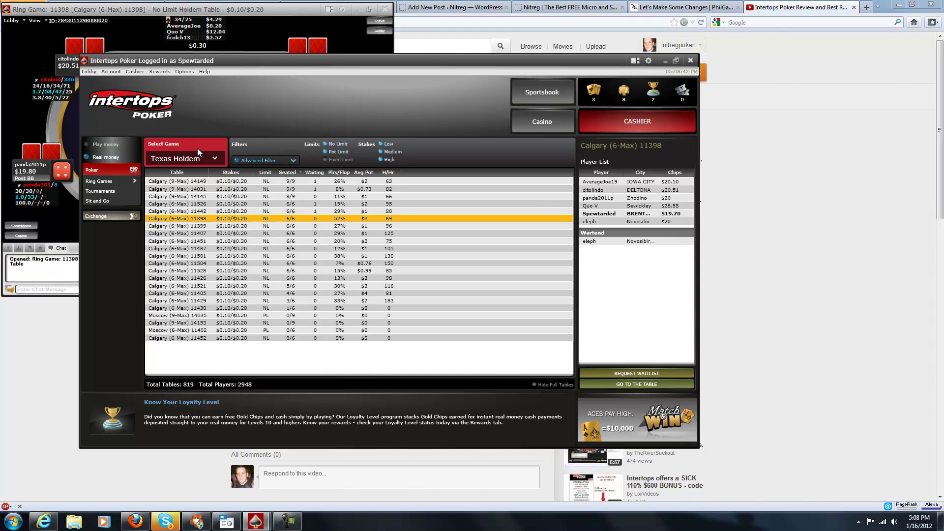
pyautogui.click(181, 73)
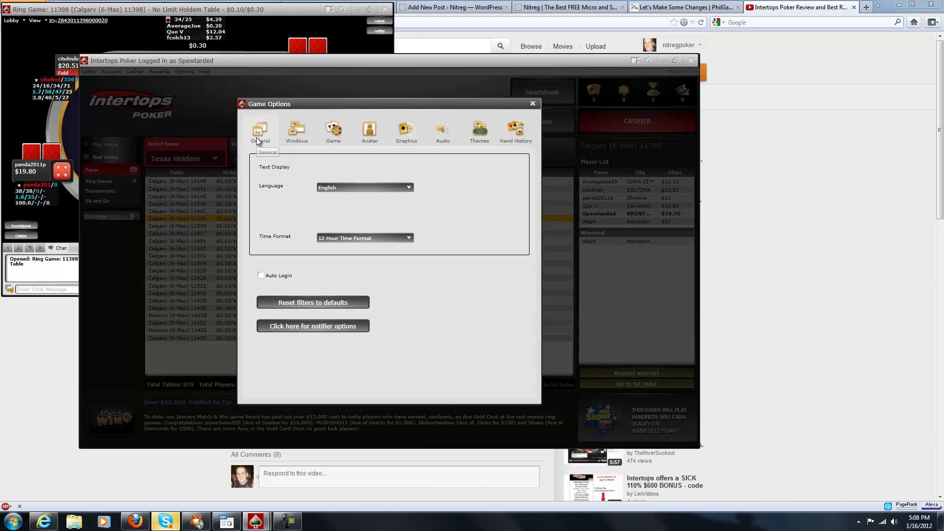
pyautogui.click(70, 131)
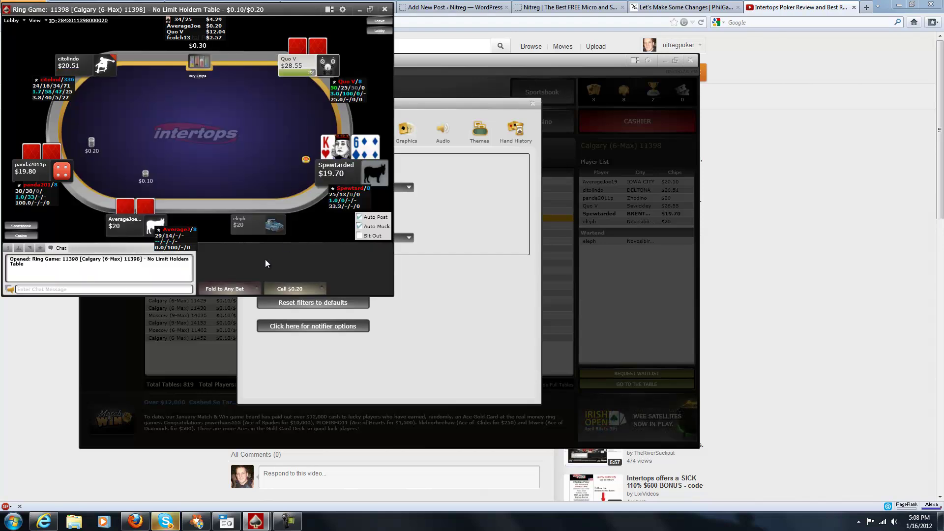
pyautogui.click(431, 106)
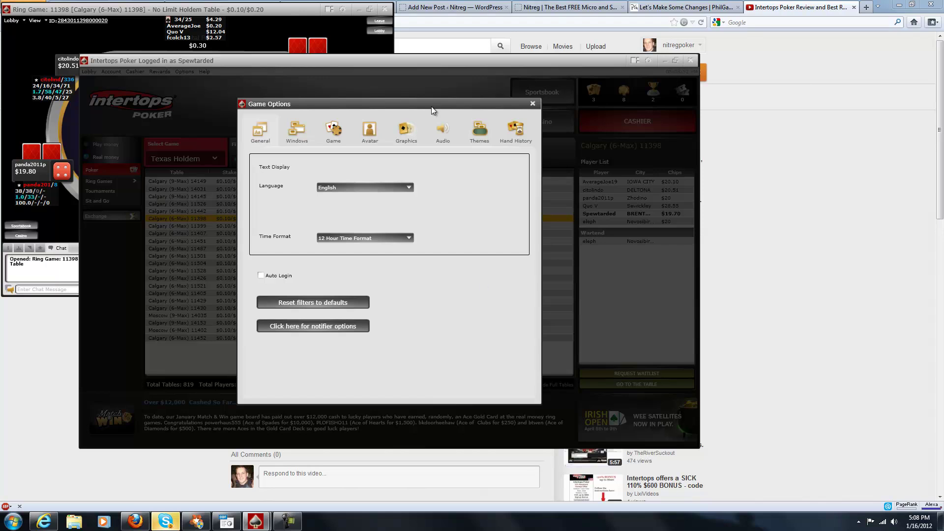
# Step: Review the all-window size and arrangement controls in the game options, and compare them with the table's own view size choices
pyautogui.click(293, 135)
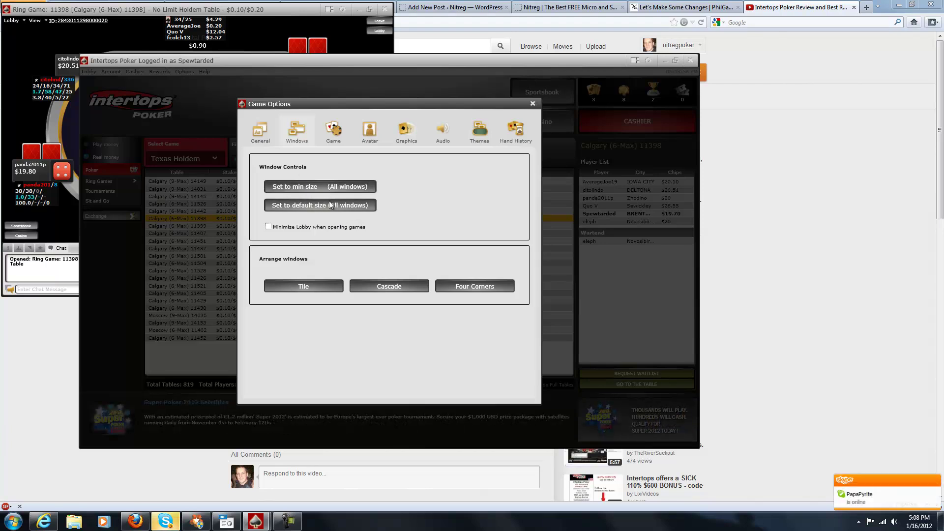
pyautogui.click(66, 125)
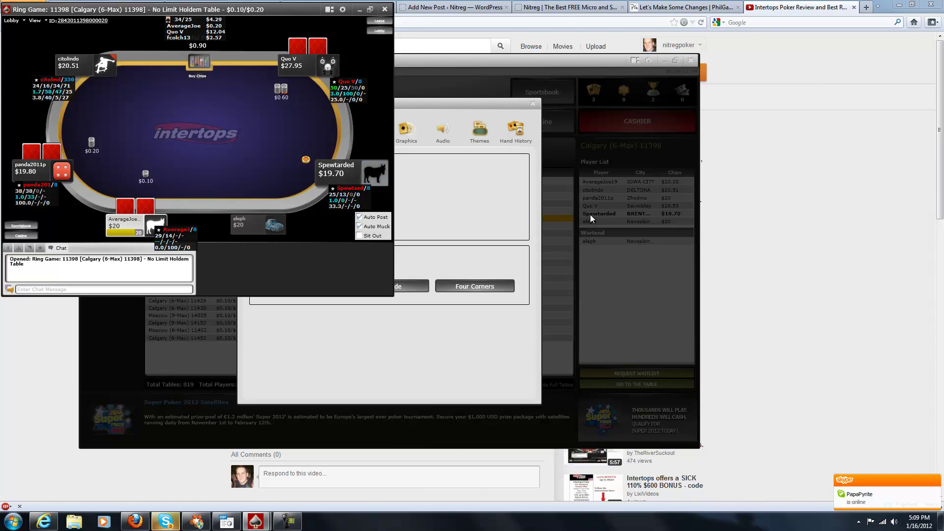
pyautogui.click(451, 107)
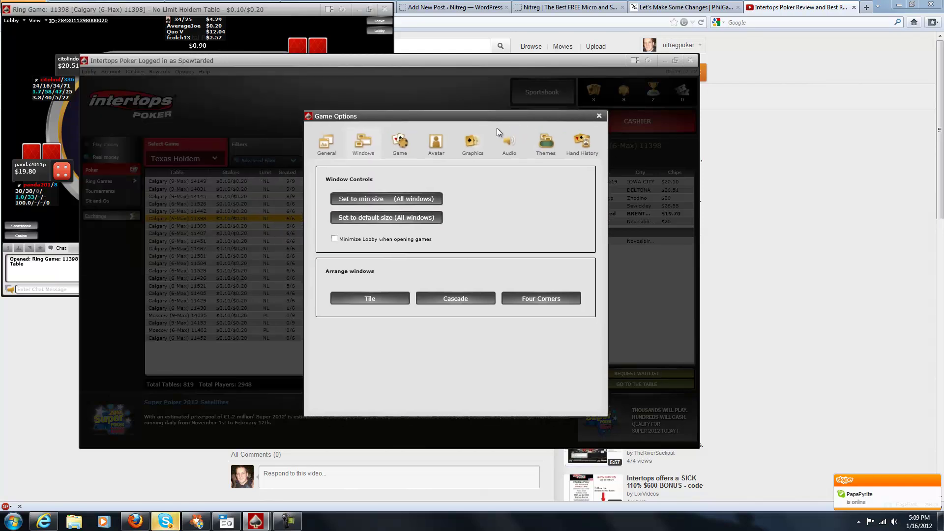
pyautogui.click(36, 22)
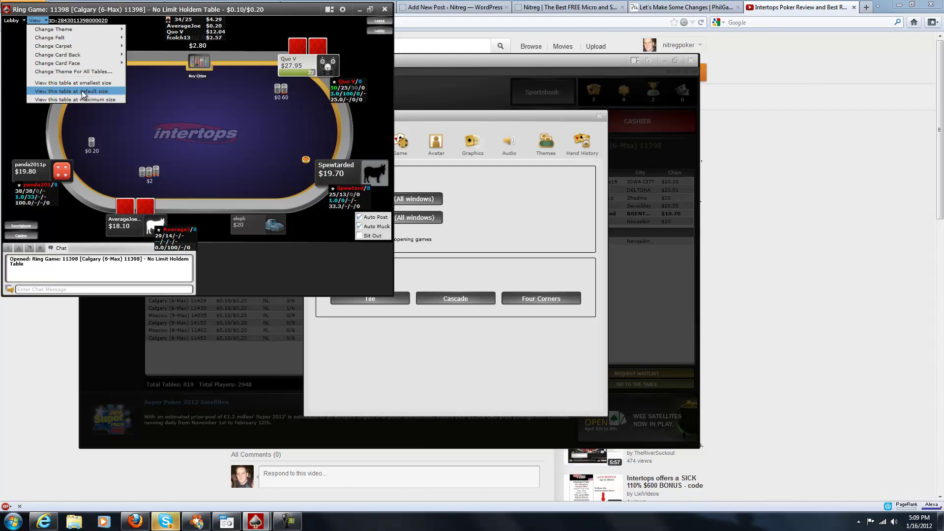
pyautogui.click(469, 117)
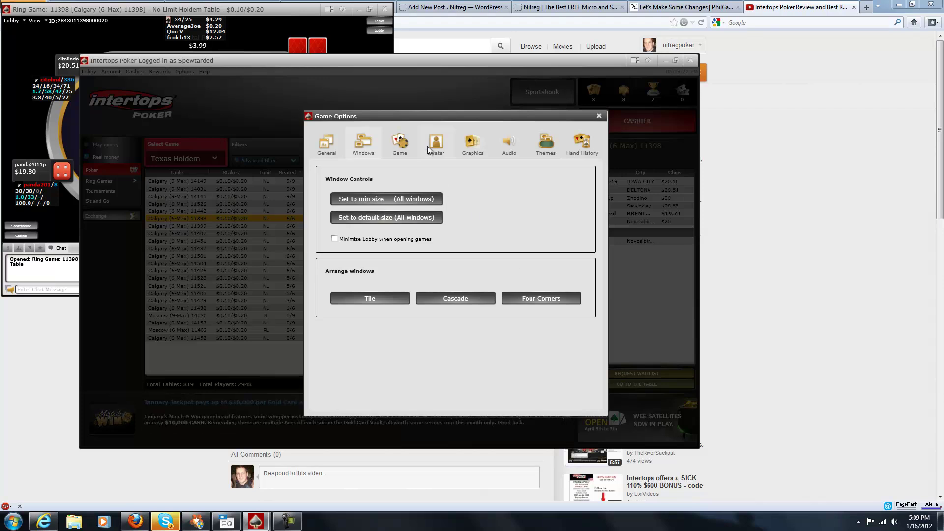
# Step: Show the general game-play settings for blinds, mucking and chat, and fold the jack-nine hand at the table
pyautogui.click(400, 143)
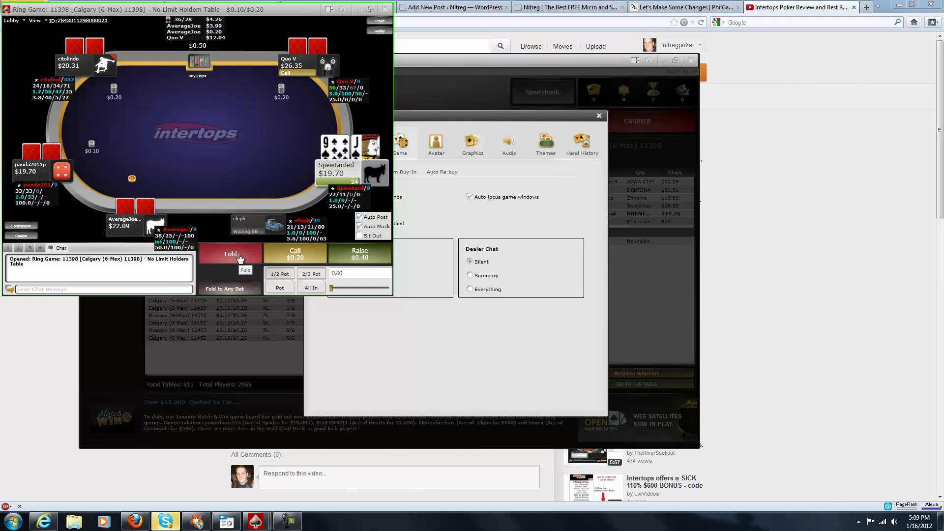
pyautogui.click(431, 219)
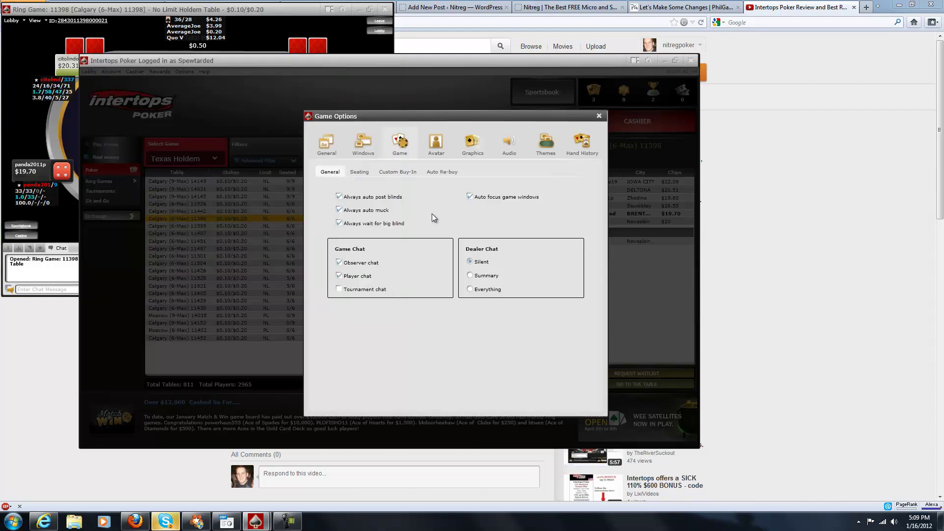
# Step: Examine the preferred seating and custom buy-in settings in the game options, checking the table in between
pyautogui.click(360, 172)
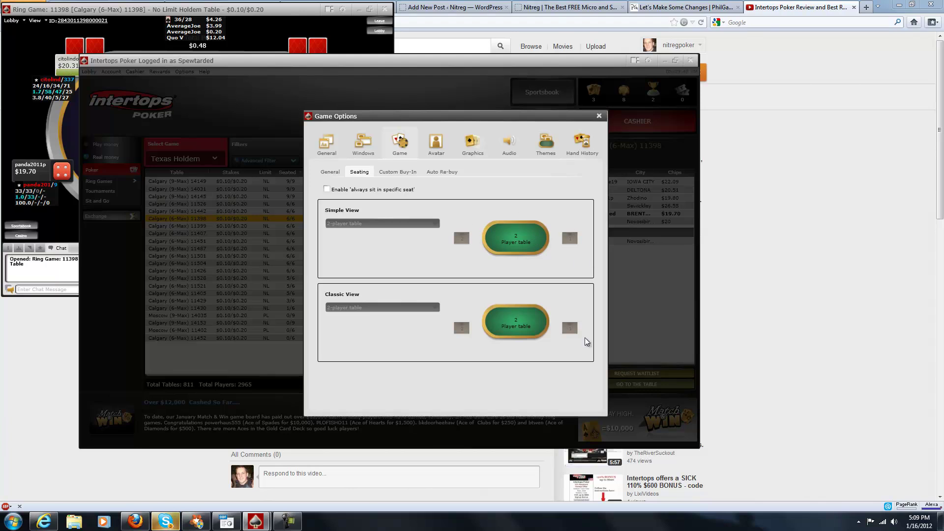
pyautogui.click(403, 172)
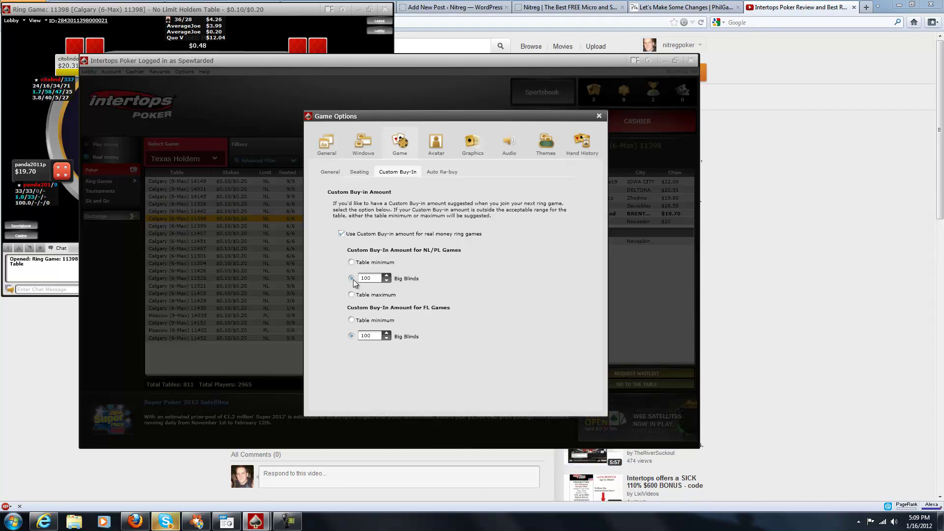
pyautogui.click(44, 128)
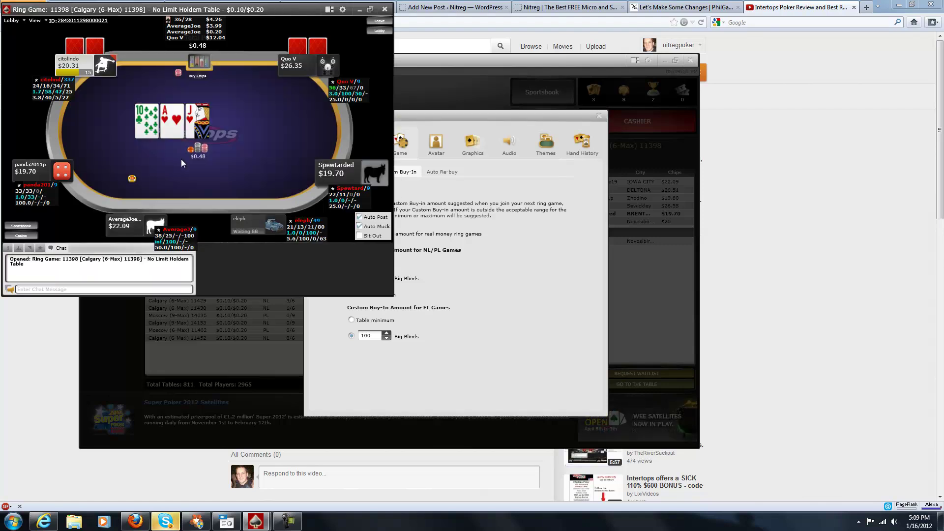
pyautogui.click(491, 296)
# Step: Examine the auto re-buy and auto top-up settings for real money ring games while keeping an eye on the table
pyautogui.click(444, 170)
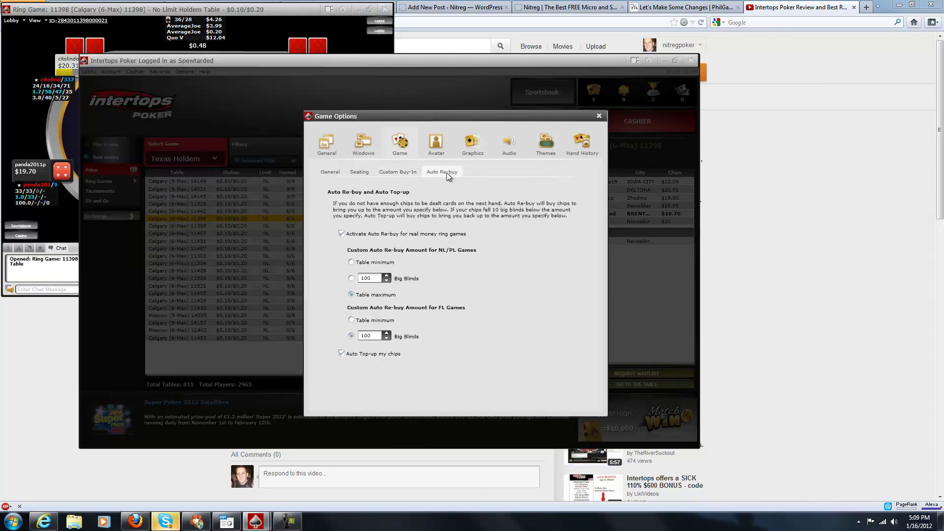
pyautogui.click(84, 135)
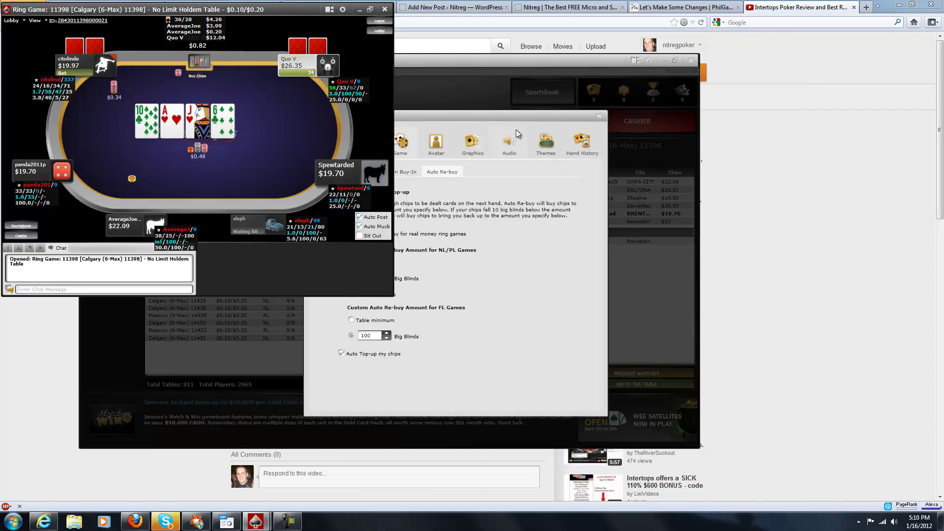
pyautogui.click(484, 394)
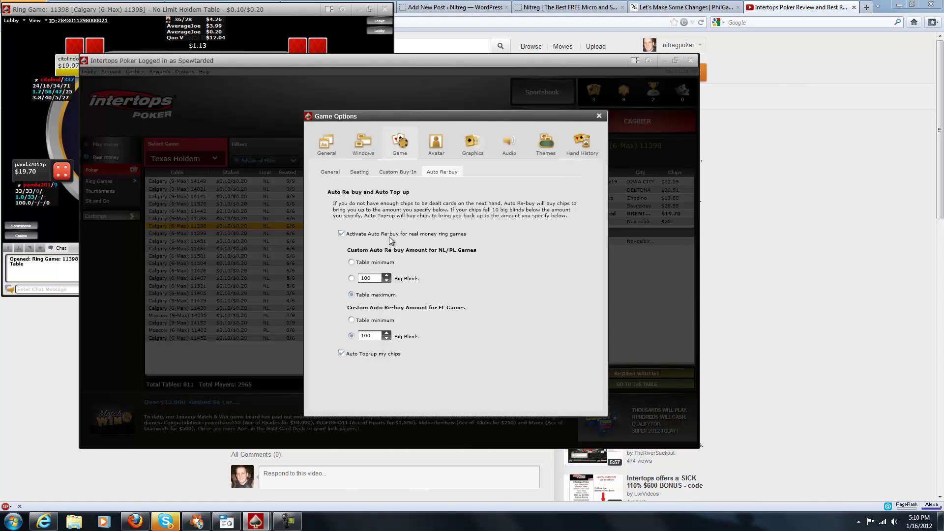
pyautogui.click(45, 147)
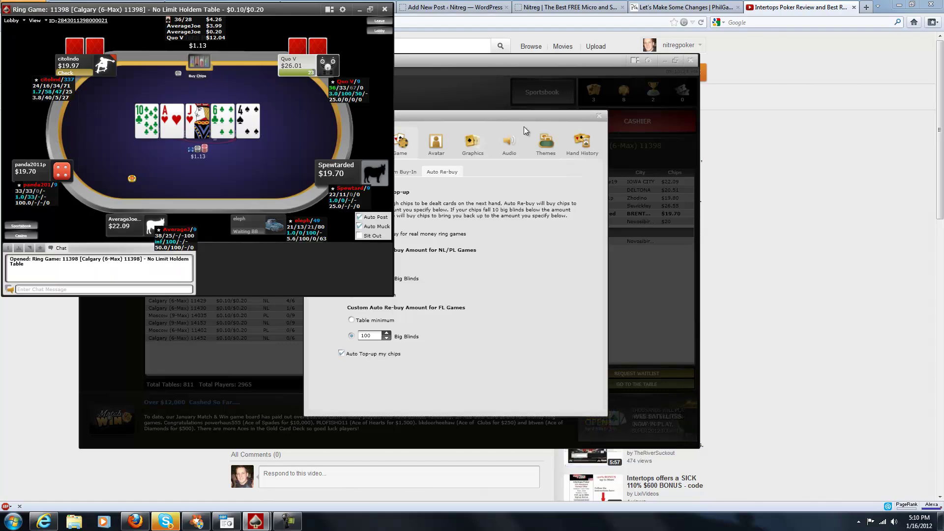
# Step: Show the avatar settings for the simple and classic table themes, and fold the current hand at the table
pyautogui.click(495, 114)
pyautogui.click(48, 134)
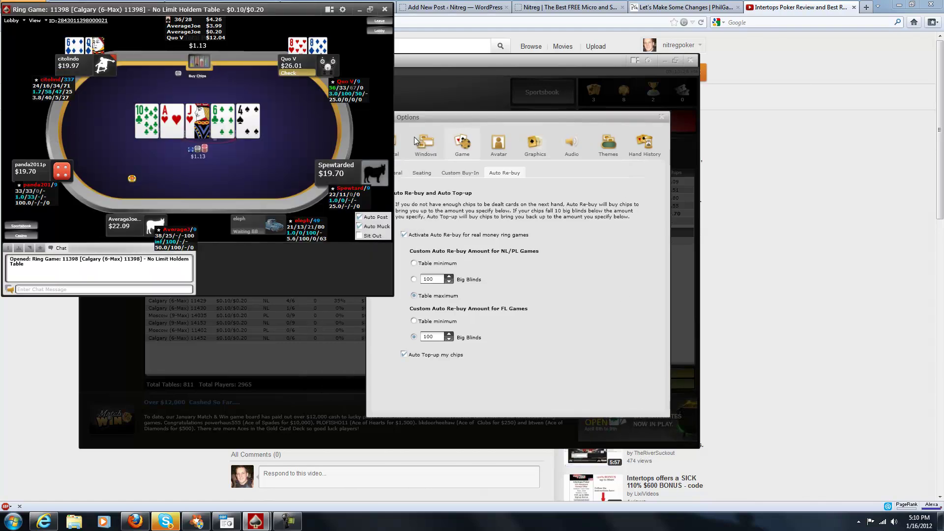
pyautogui.click(494, 122)
pyautogui.click(497, 154)
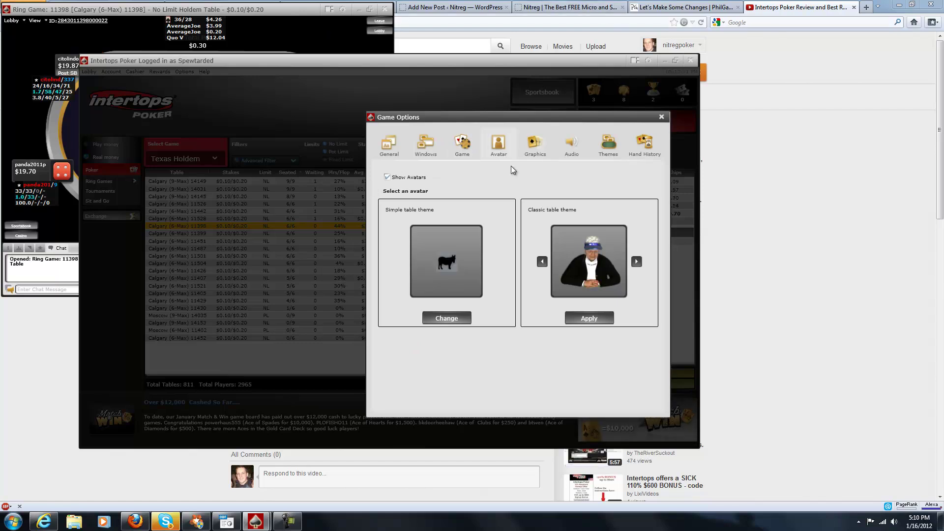
pyautogui.click(230, 254)
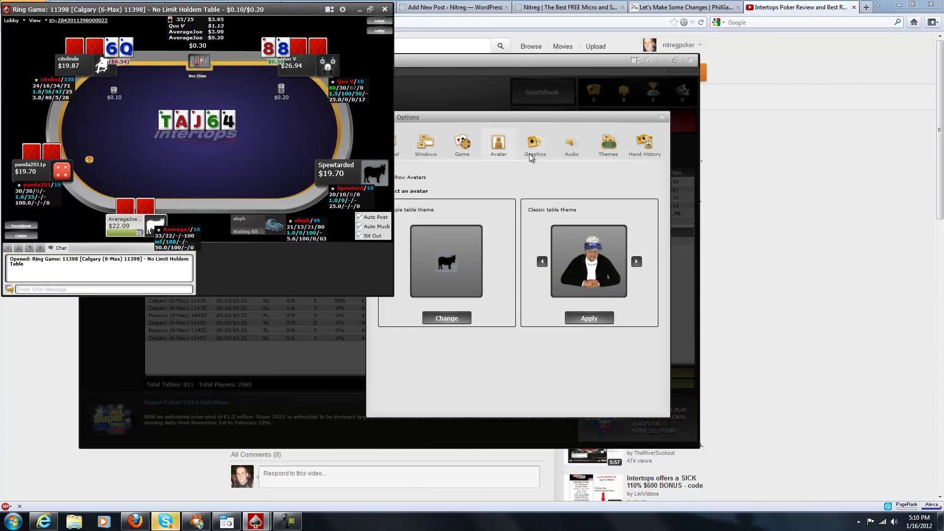
# Step: Review the graphics settings for animations and visuals, and the list of audio alerts in the game options
pyautogui.click(523, 115)
pyautogui.click(544, 143)
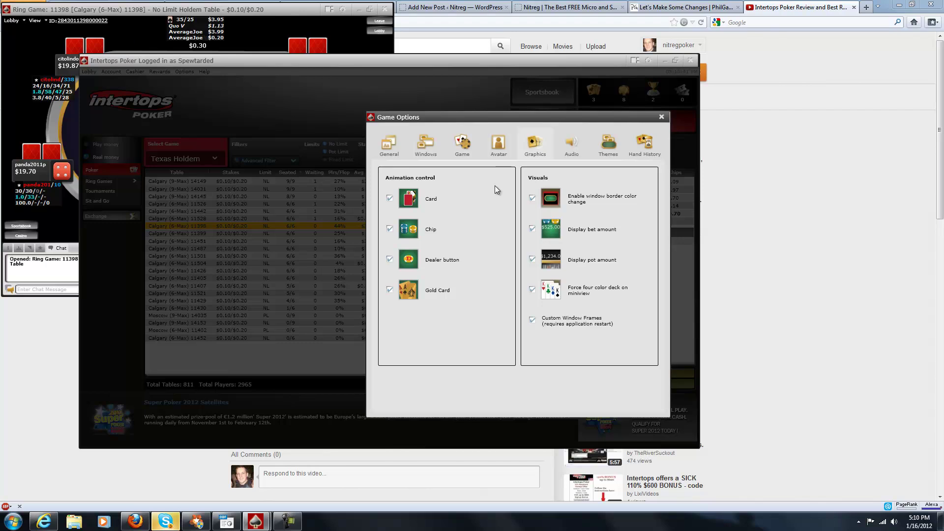
pyautogui.click(572, 146)
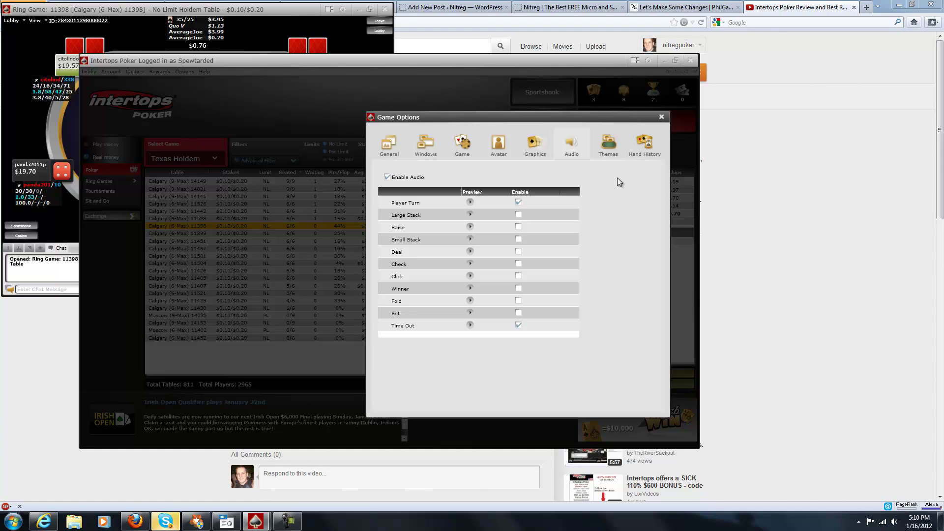
# Step: Examine the theme selection and theme editing settings, comparing them with the current look of the table
pyautogui.click(609, 148)
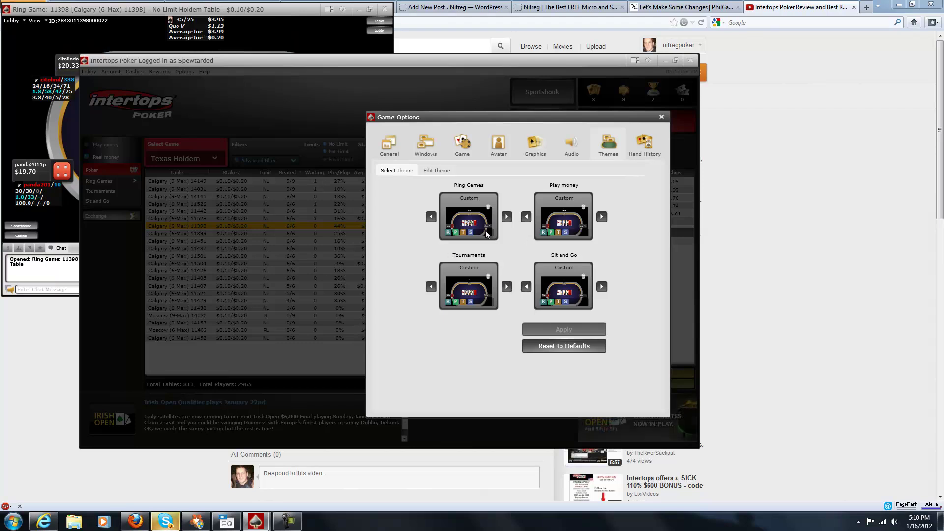
pyautogui.click(441, 172)
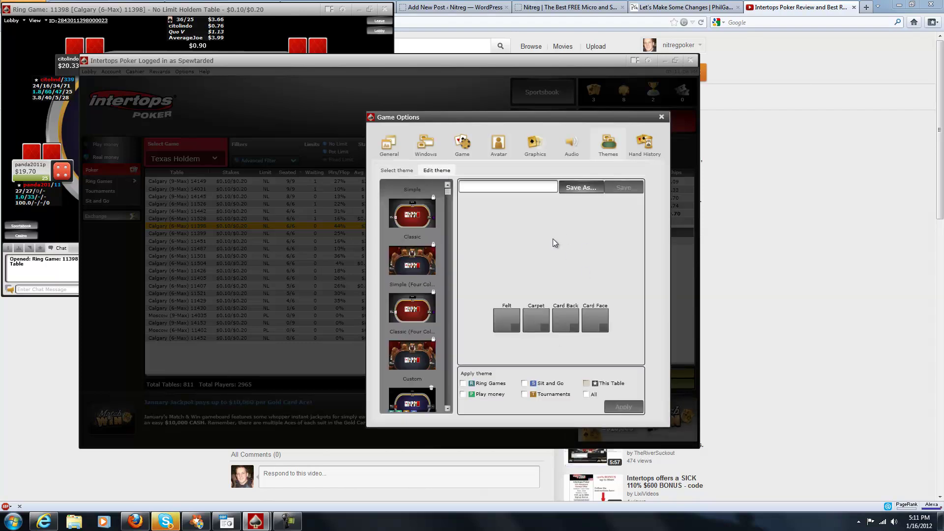
pyautogui.click(67, 129)
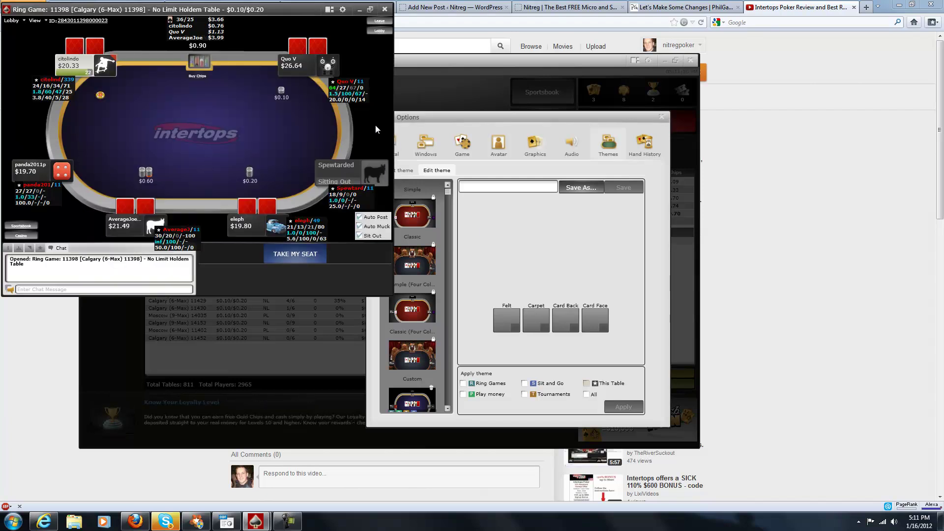
pyautogui.click(476, 119)
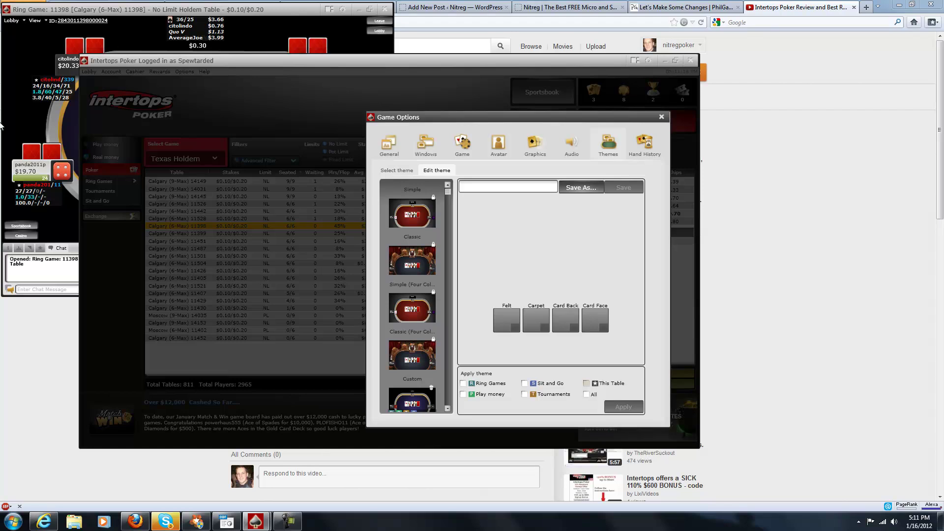
pyautogui.click(608, 258)
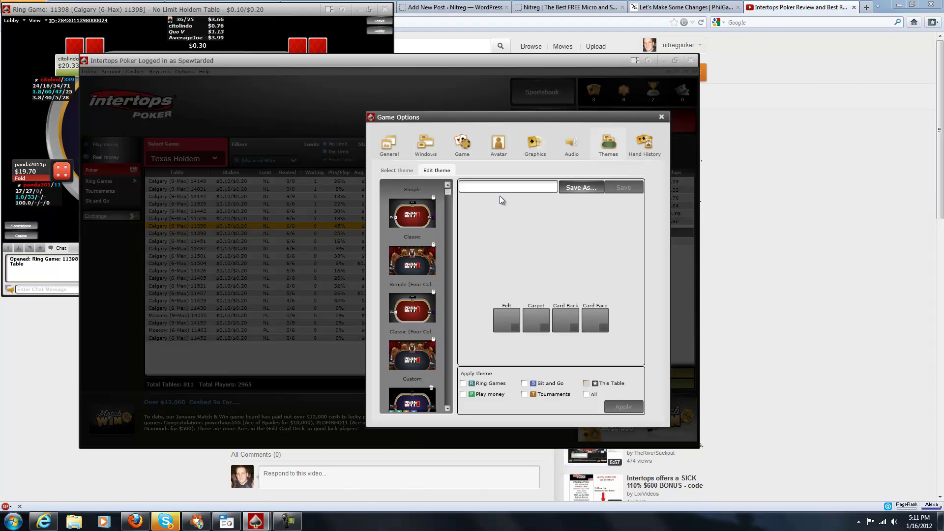
# Step: Show the hand history folder and retention settings, and close the game options
pyautogui.click(646, 145)
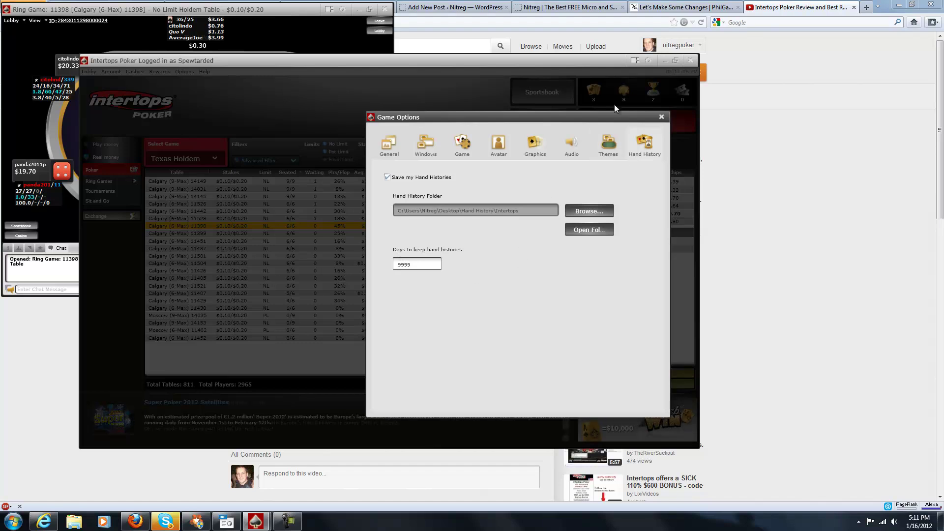
pyautogui.moveTo(600, 115); pyautogui.dragTo(596, 123)
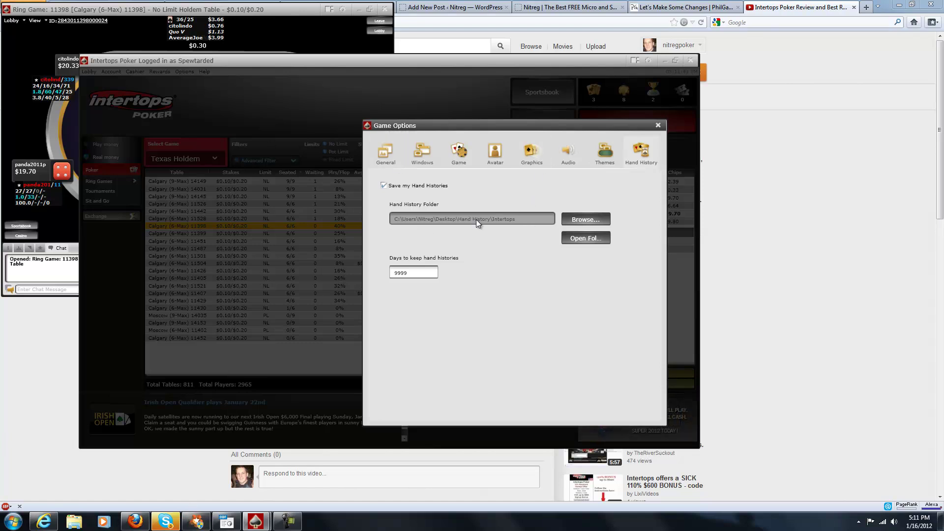
pyautogui.click(657, 126)
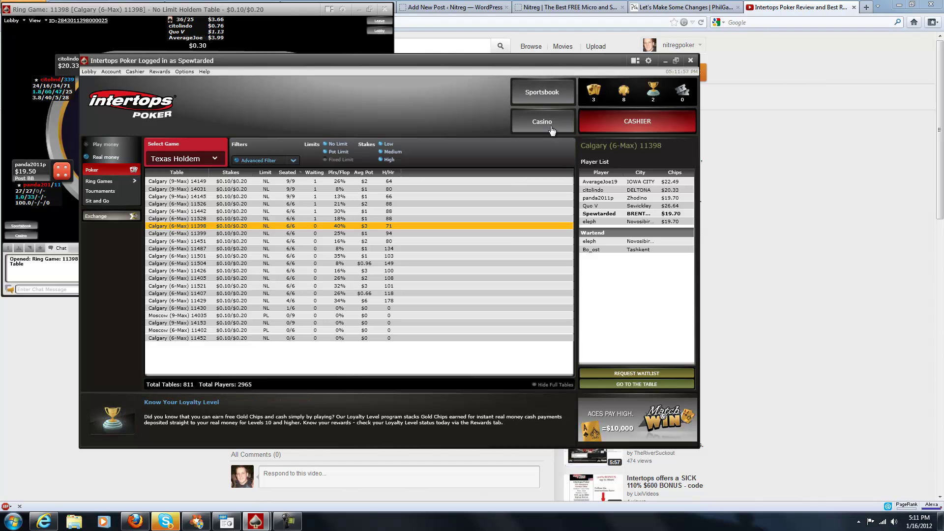
# Step: Look over the play at the Calgary six-max table and the list of Texas Holdem ring games in the lobby
pyautogui.click(293, 49)
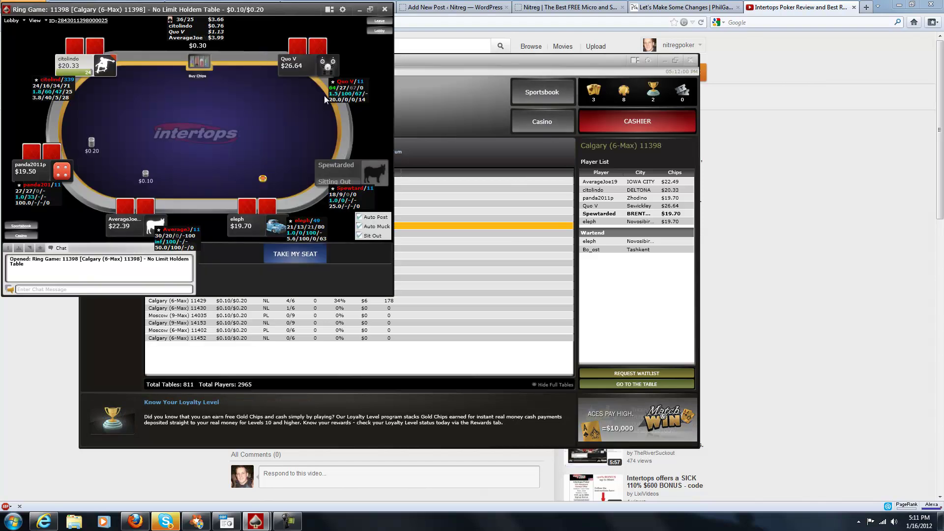
pyautogui.click(518, 67)
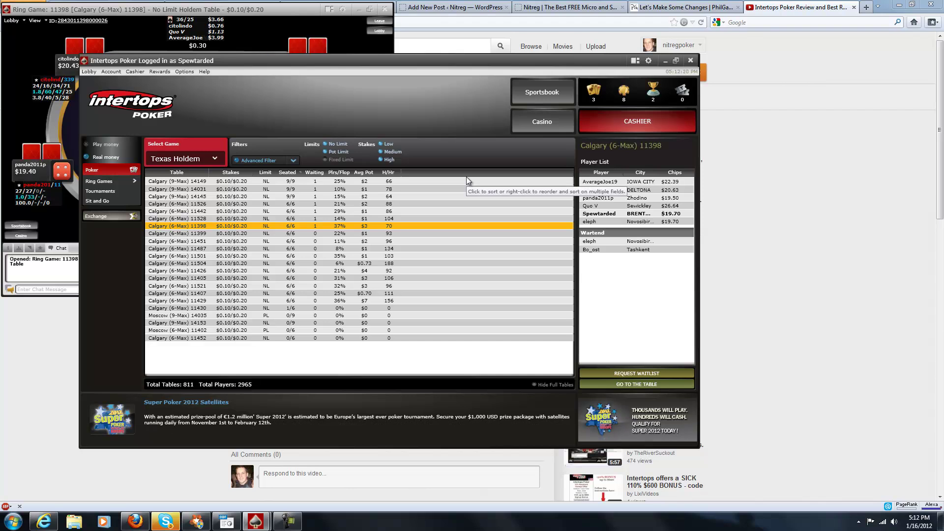
pyautogui.click(255, 48)
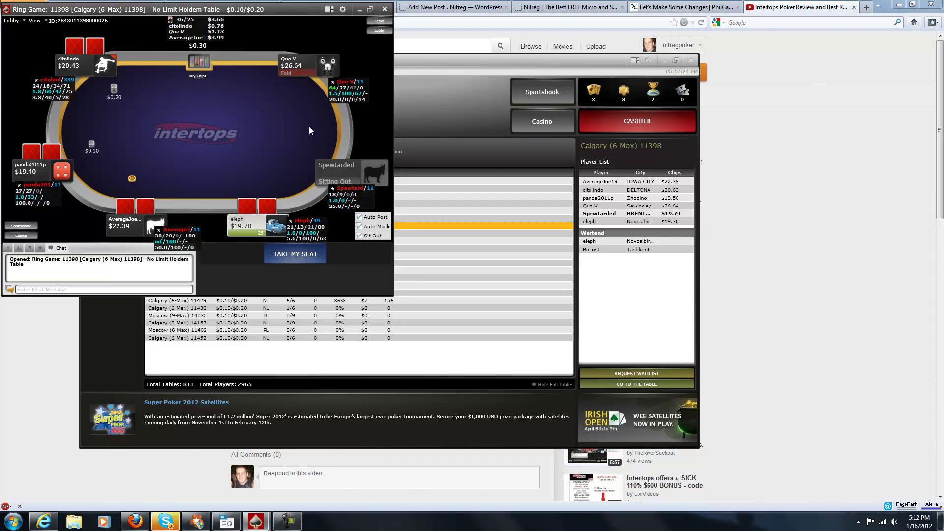
pyautogui.moveTo(320, 150)
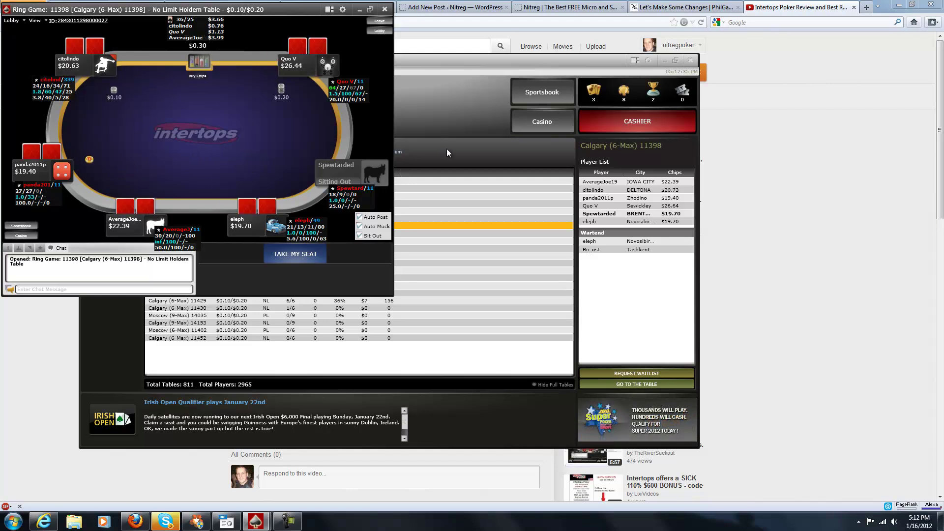
pyautogui.click(453, 134)
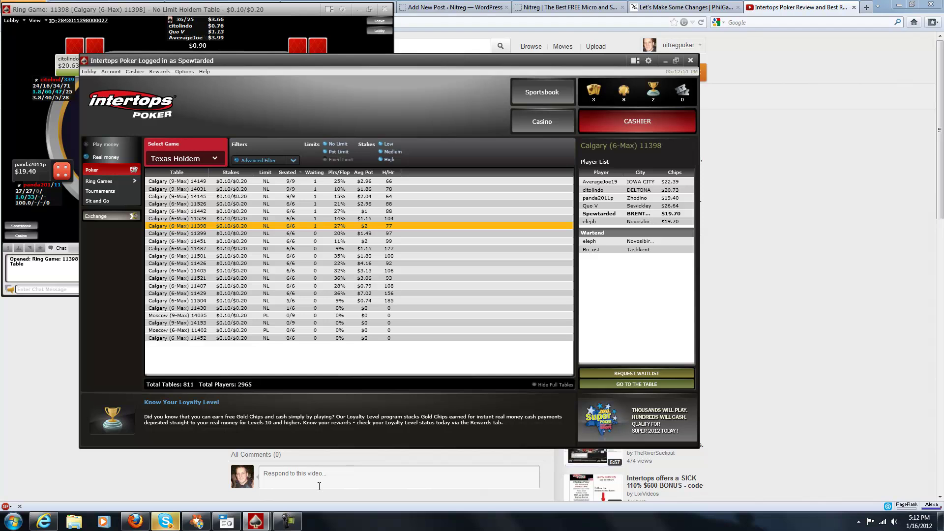
# Step: Switch to the screen recorder, move its control window clear of the poker lobby, and return to the lobby
pyautogui.click(293, 524)
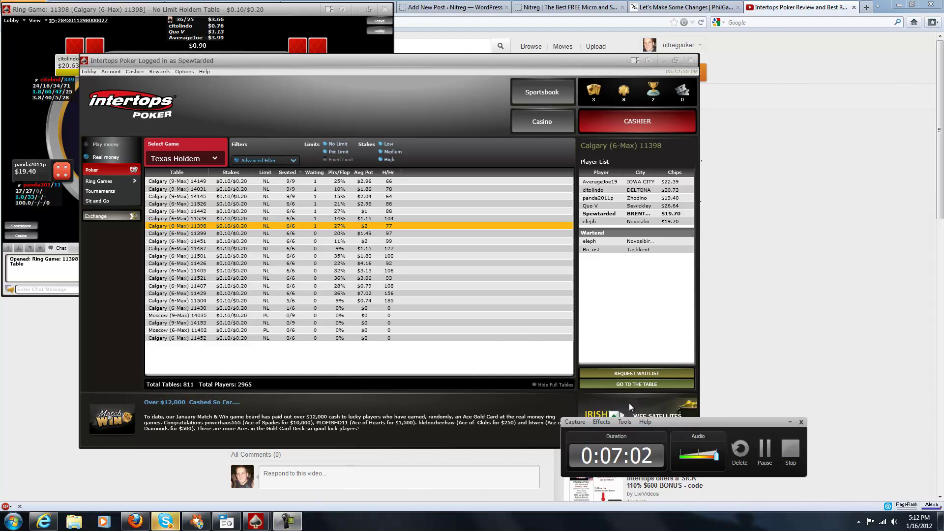
pyautogui.moveTo(677, 420); pyautogui.dragTo(775, 446)
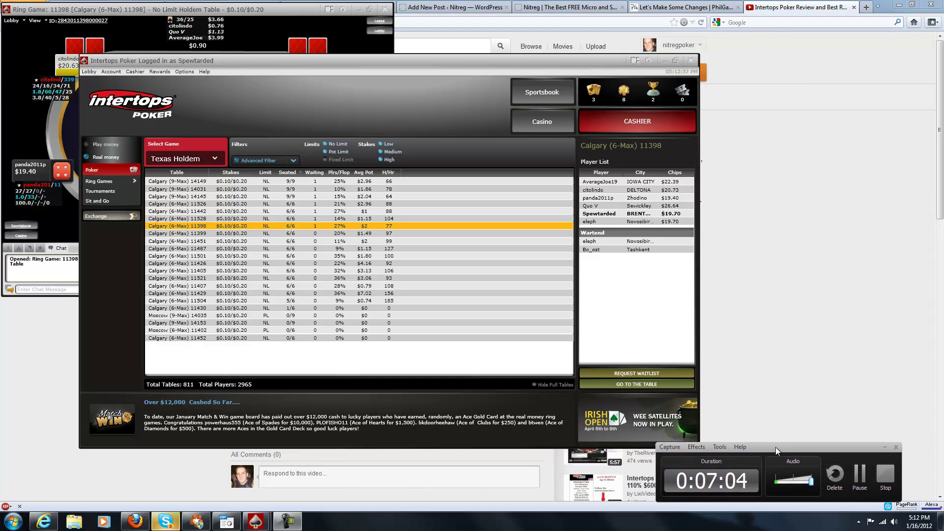
pyautogui.click(511, 351)
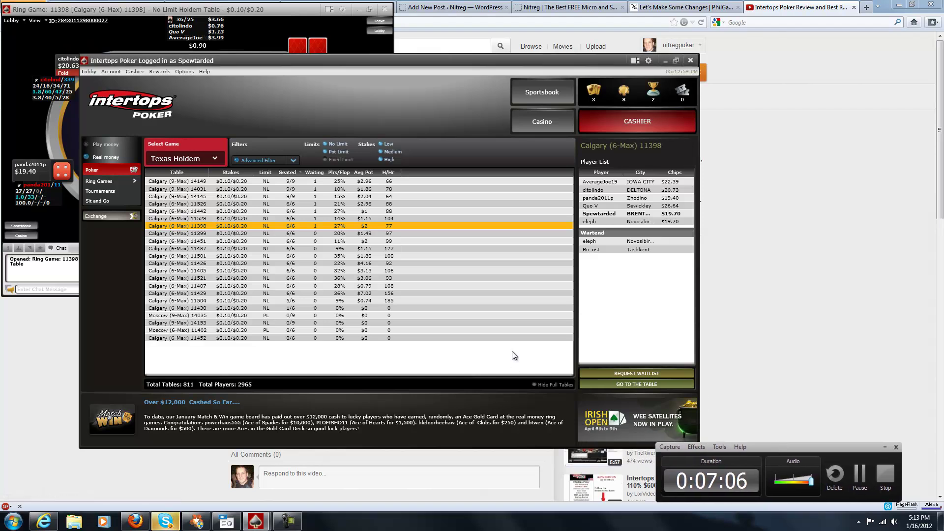